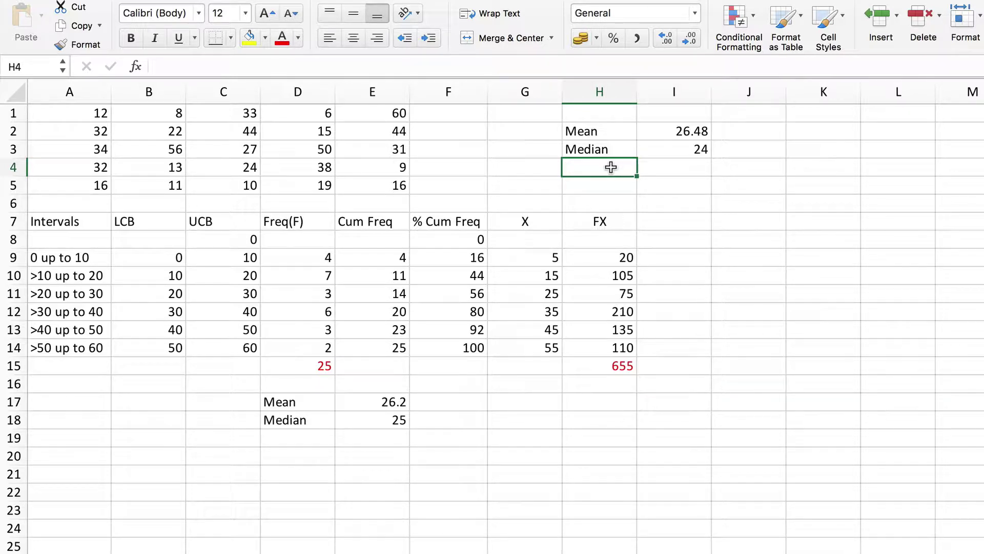
# Label H4 'St Dev' and enter =STDEV.S(A1:E5) in I4, returning 15.650133.
pyautogui.write('St Dev')
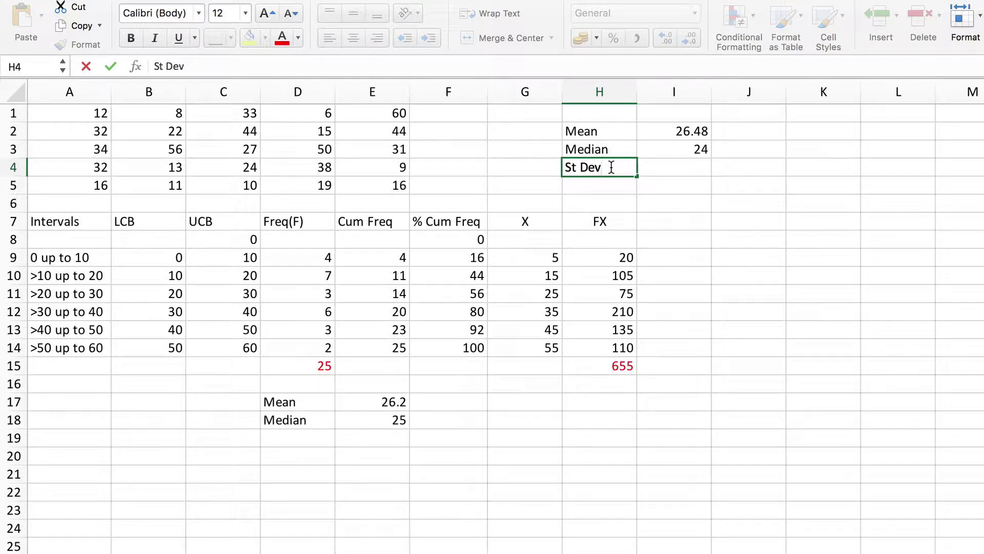
pyautogui.press('Tab')
pyautogui.write('=')
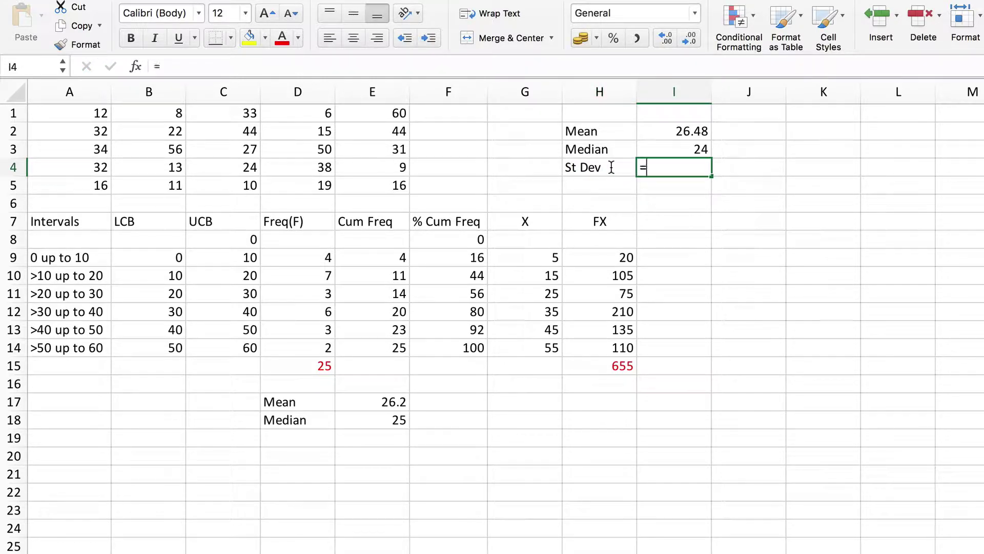
pyautogui.write('stdev')
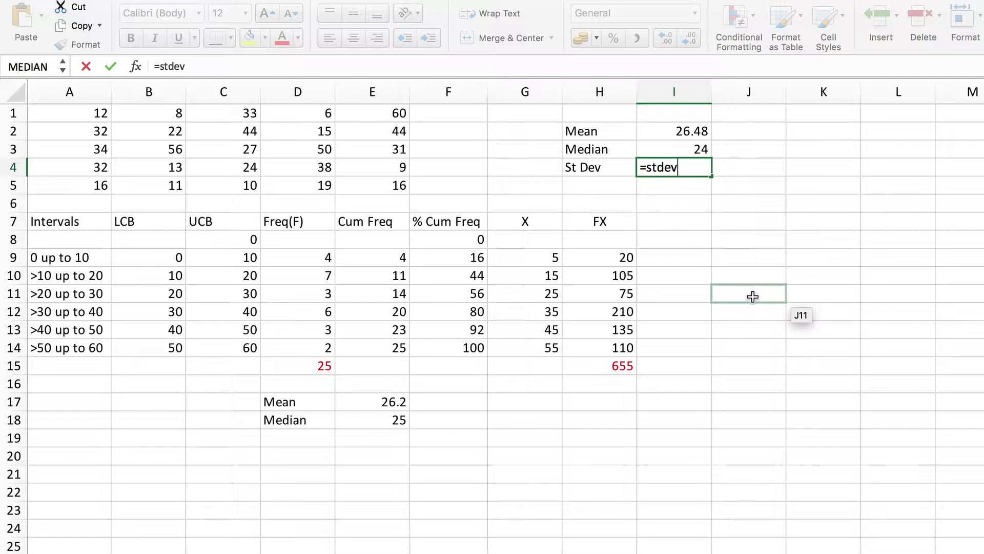
pyautogui.write('.s(')
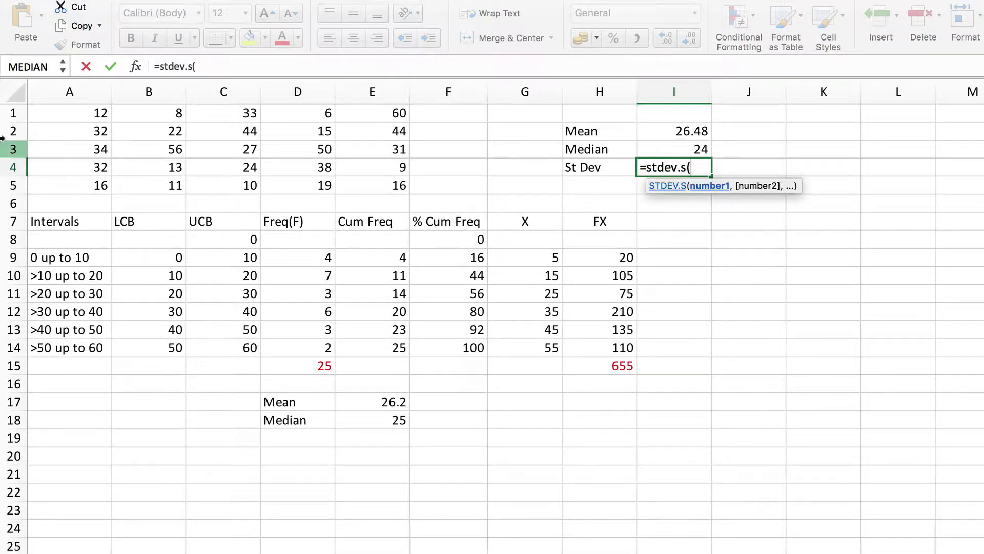
pyautogui.moveTo(81, 112); pyautogui.dragTo(376, 177)
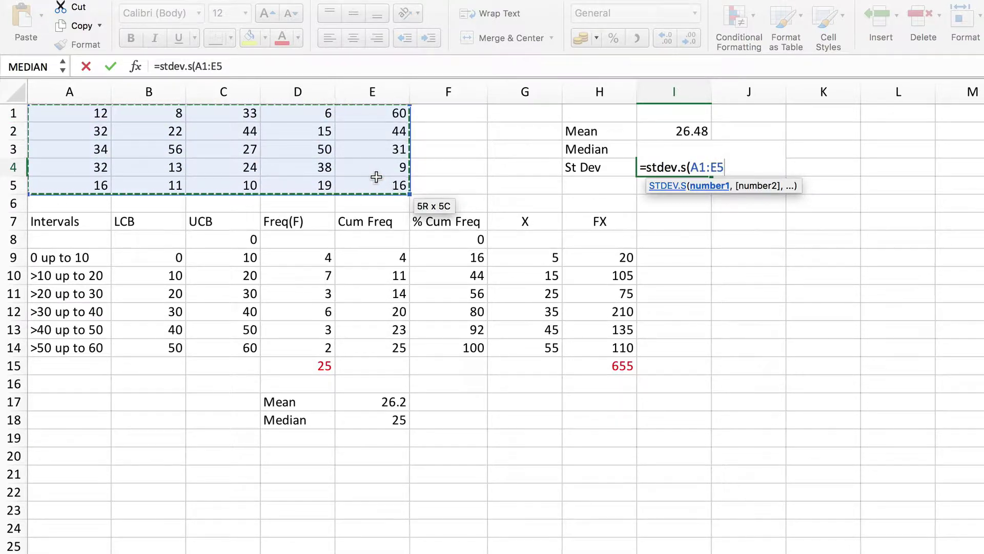
pyautogui.write(')')
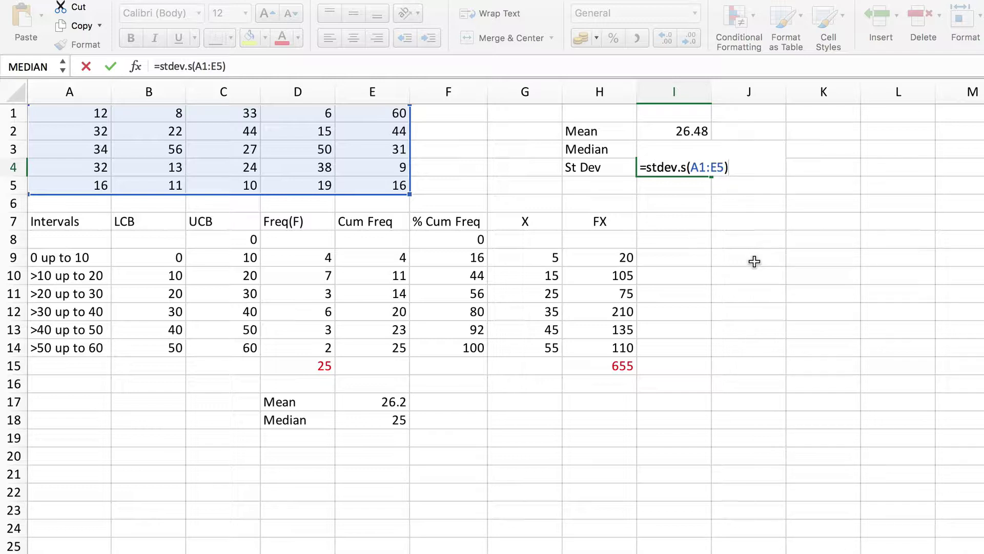
pyautogui.press('Return')
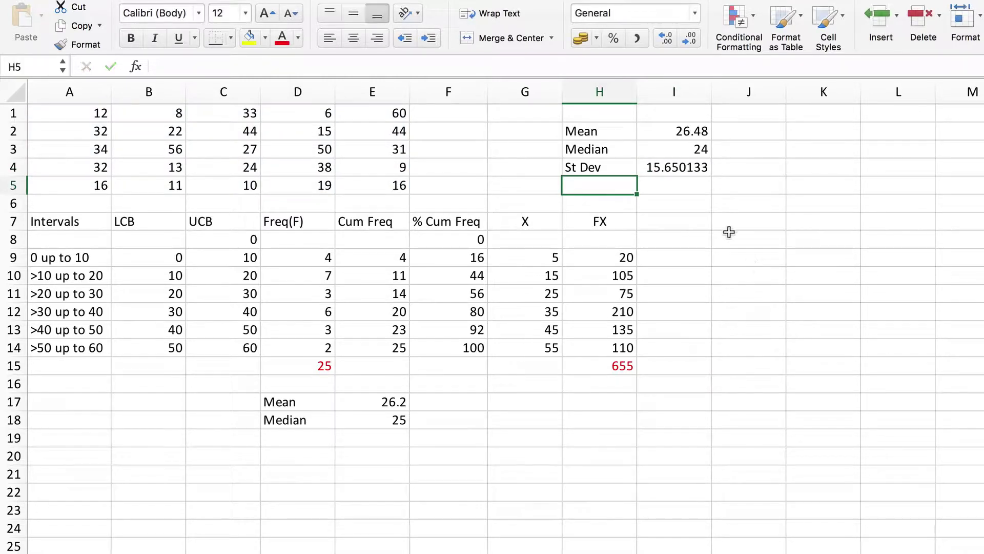
# Remove four decimal places from I4 so the standard deviation reads 15.65.
pyautogui.click(684, 168)
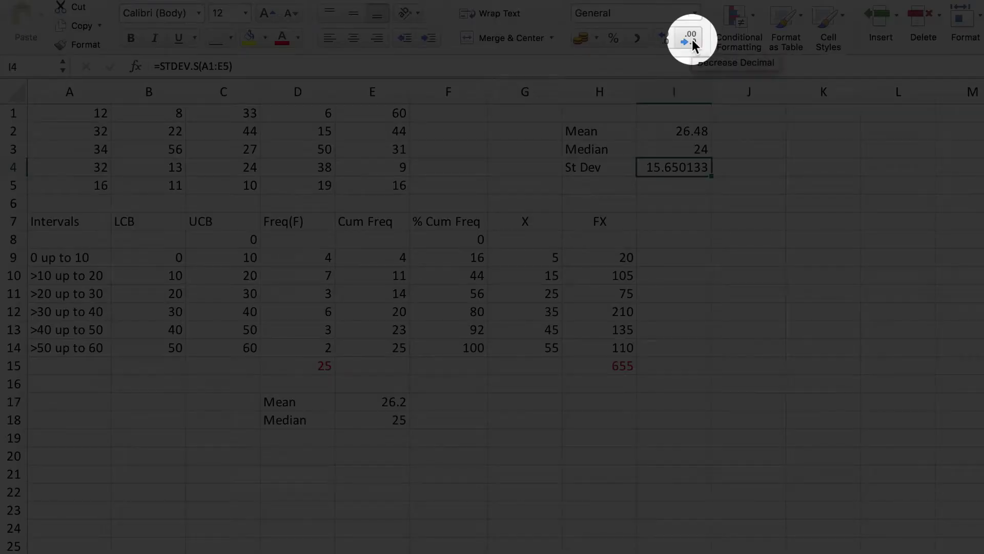
pyautogui.click(690, 39)
pyautogui.click(690, 39)
pyautogui.click(690, 39)
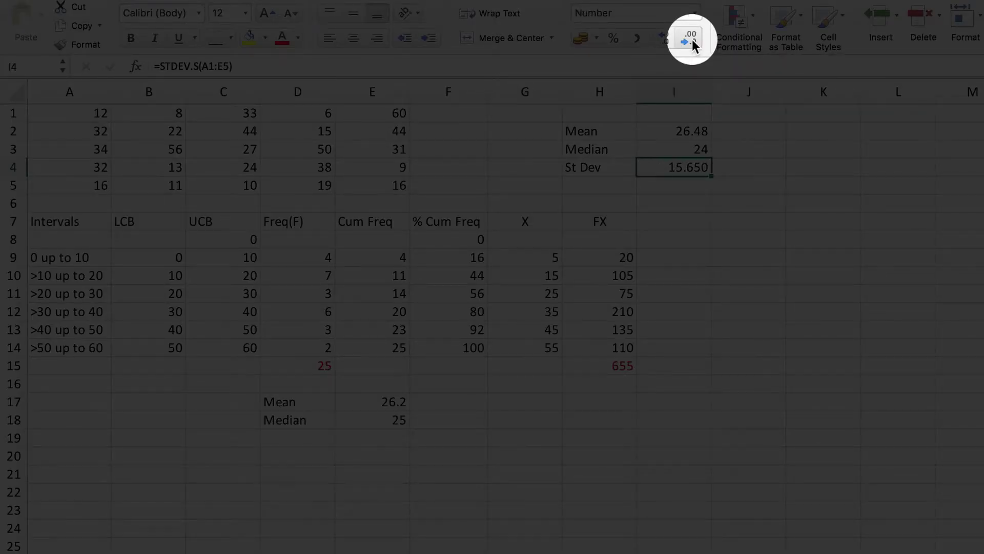
pyautogui.click(691, 39)
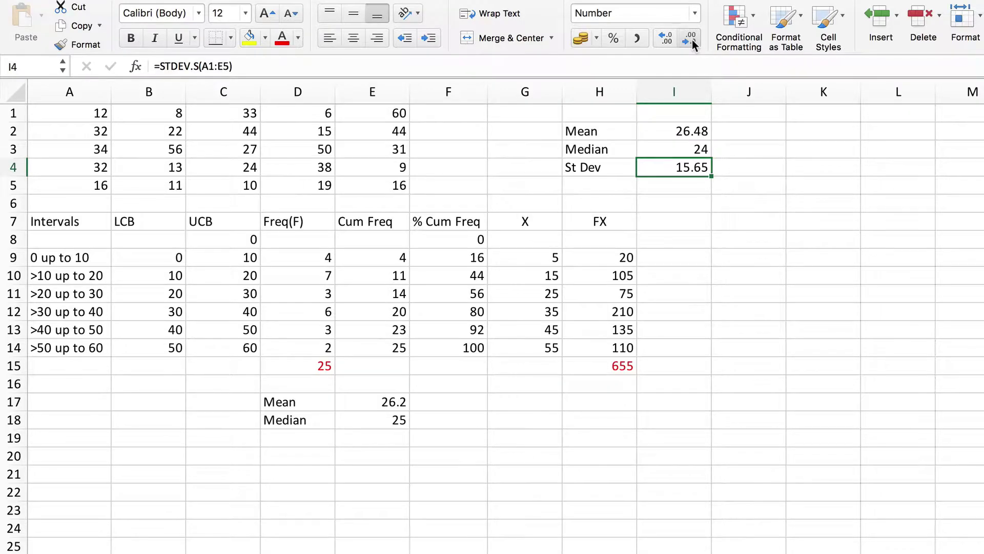
# Enter the population standard deviation =STDEV.P(A1:E5) in J4.
pyautogui.click(753, 166)
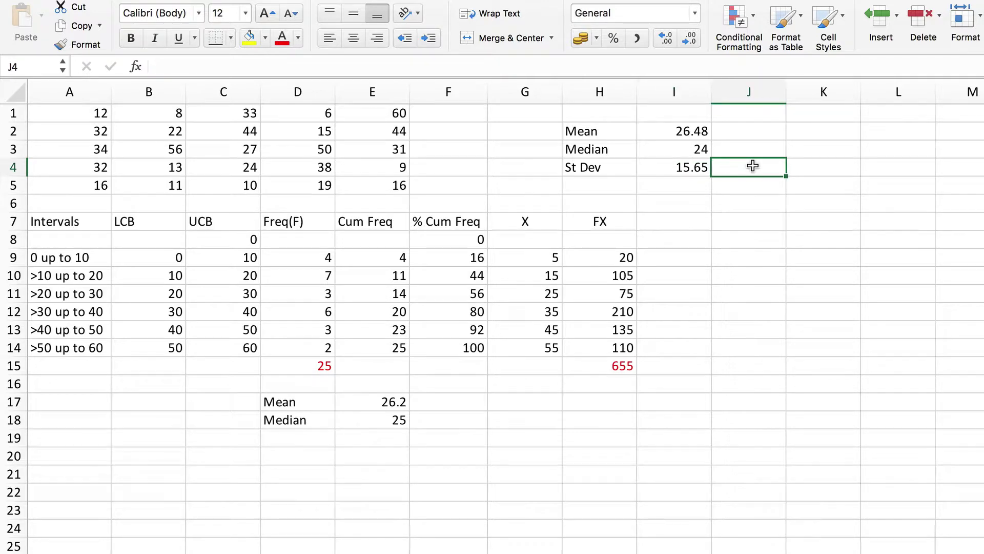
pyautogui.write('=std')
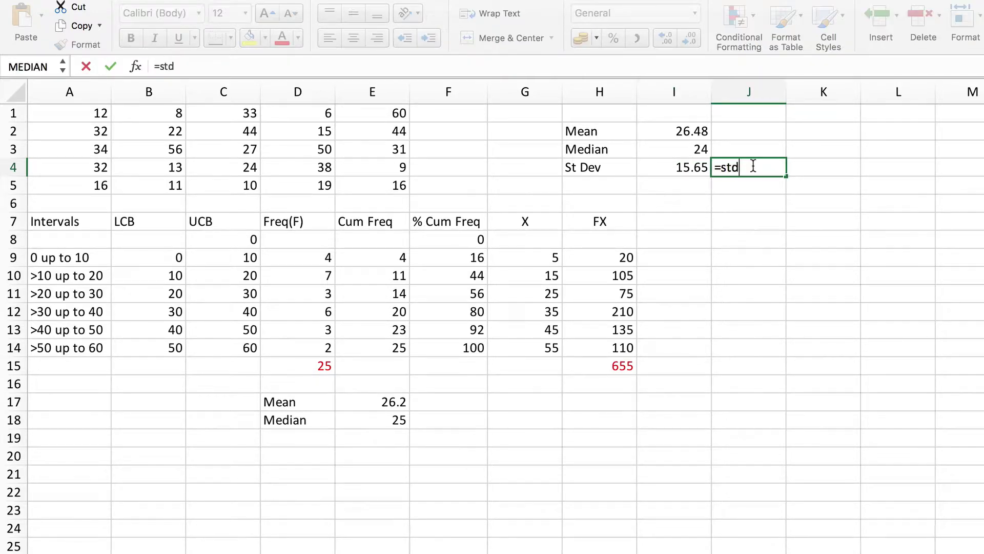
pyautogui.write('ev.p')
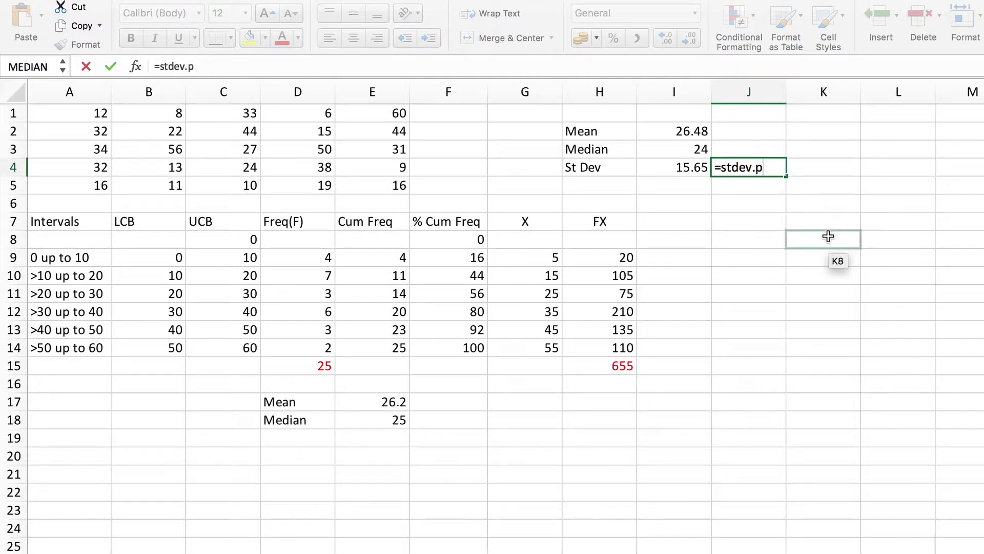
pyautogui.write('(')
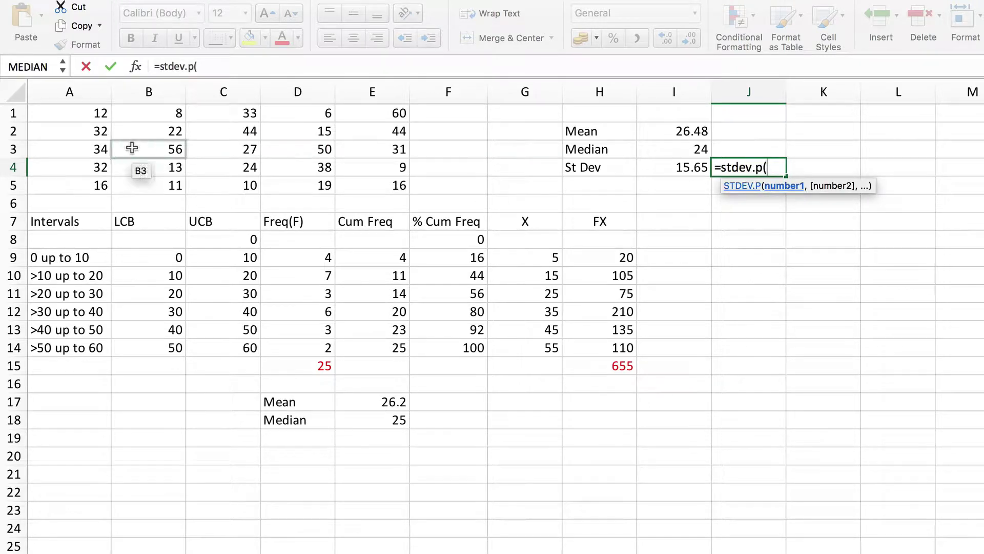
pyautogui.moveTo(96, 108); pyautogui.dragTo(376, 180)
pyautogui.write(')')
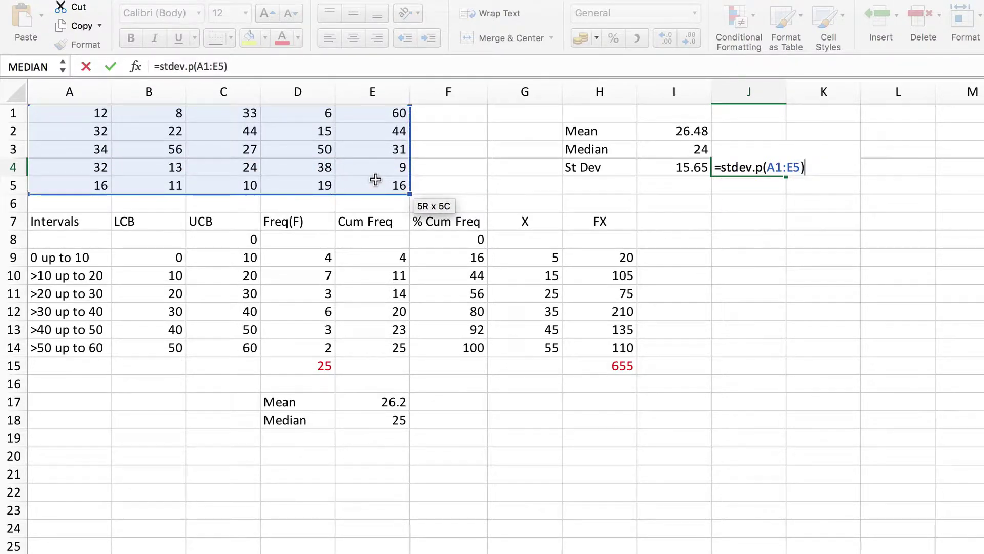
pyautogui.press('Return')
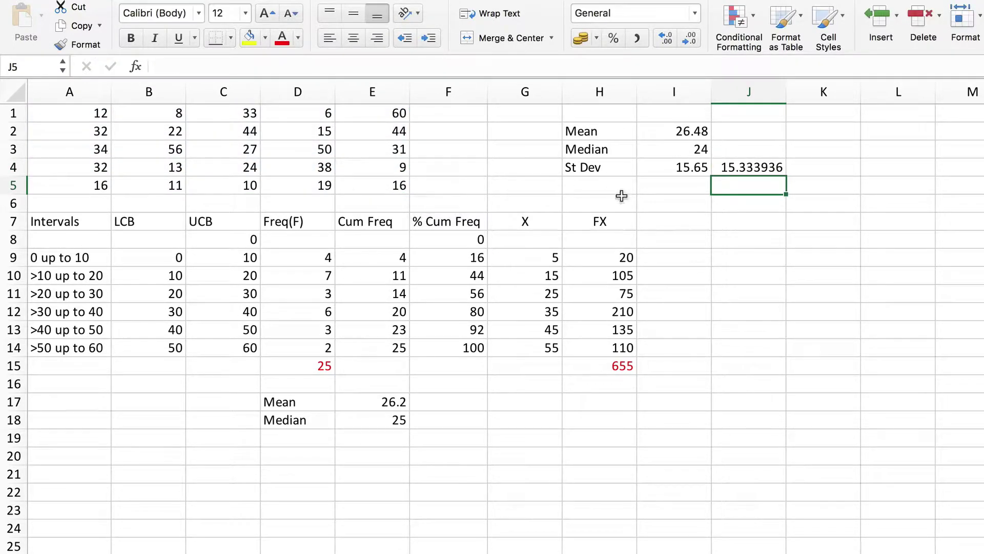
# Round J4's display to two decimal places so it reads 15.33.
pyautogui.click(747, 170)
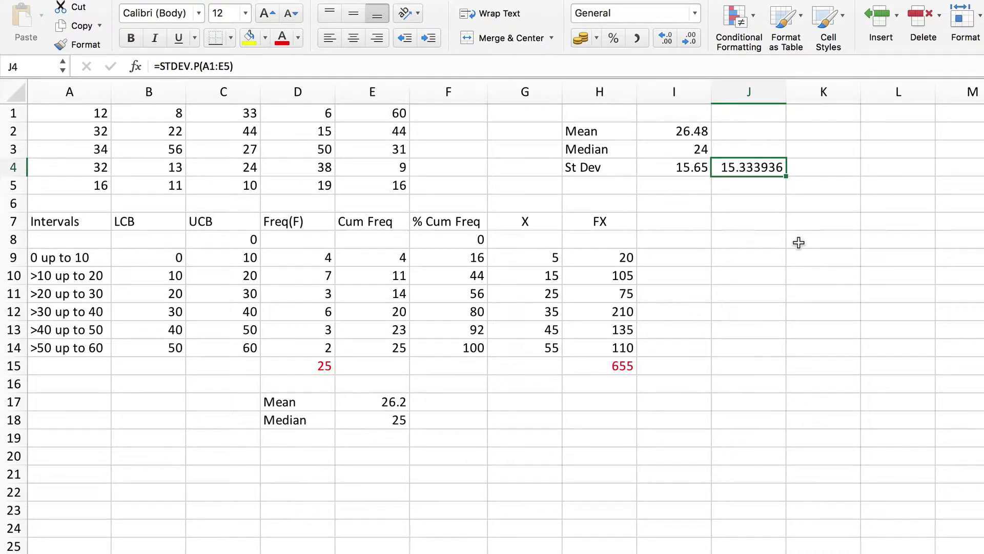
pyautogui.click(688, 42)
pyautogui.click(688, 41)
pyautogui.click(688, 41)
pyautogui.click(688, 41)
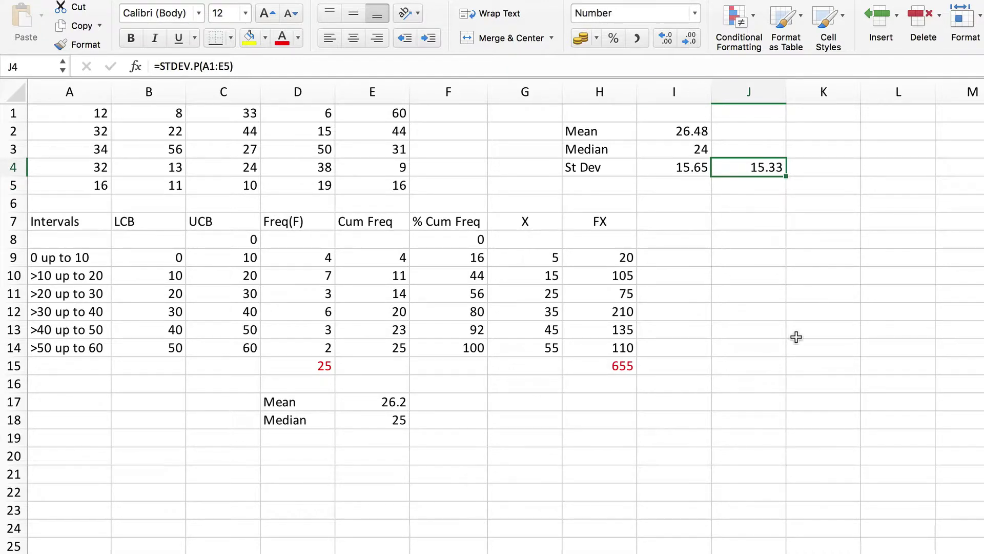
pyautogui.click(790, 315)
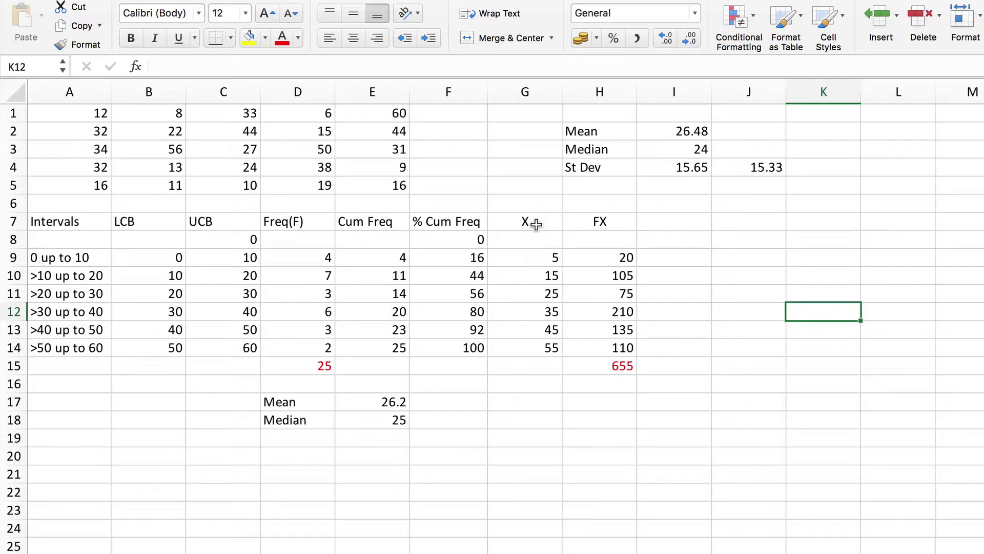
# Enter the headers XX in I7 and FXX in J7 beside the FX column.
pyautogui.click(679, 223)
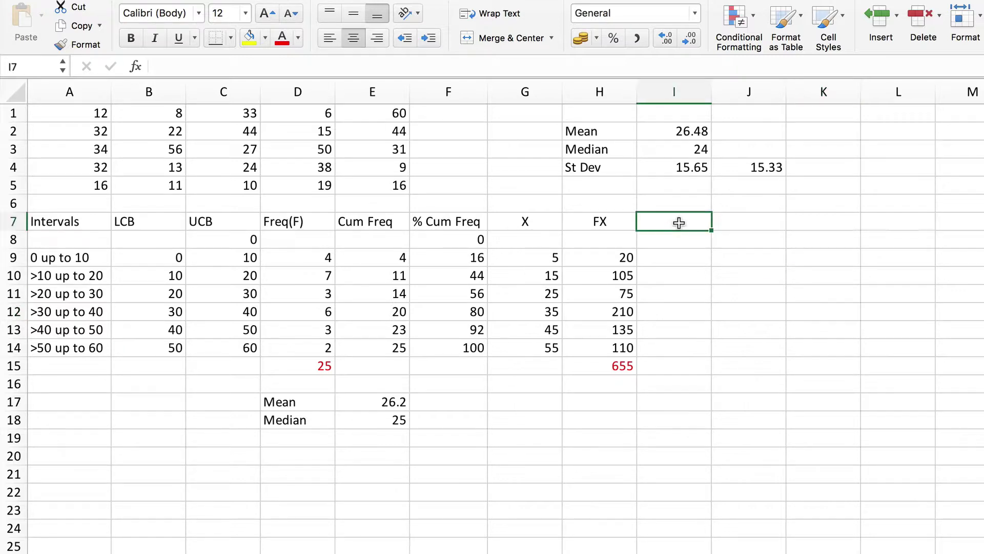
pyautogui.write('XX')
pyautogui.click(766, 314)
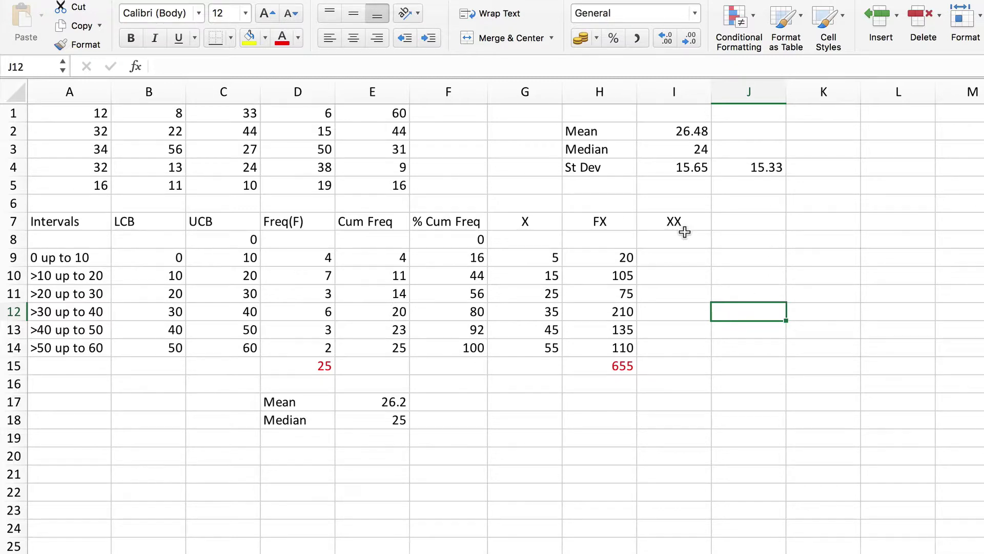
pyautogui.click(749, 220)
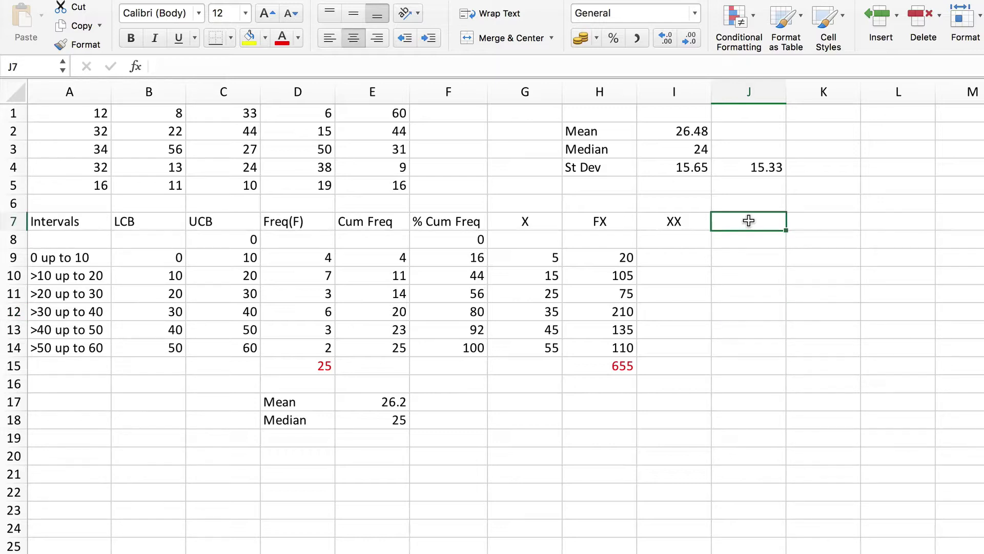
pyautogui.write('FXX')
pyautogui.press('Return')
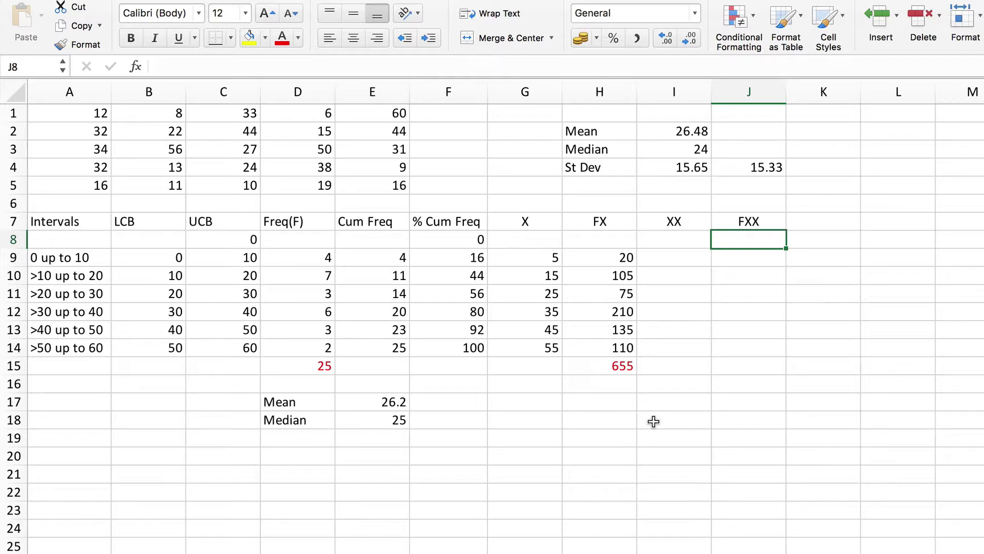
# Enter =G9^2 in I9 so the first squared midpoint shows 25.
pyautogui.click(680, 258)
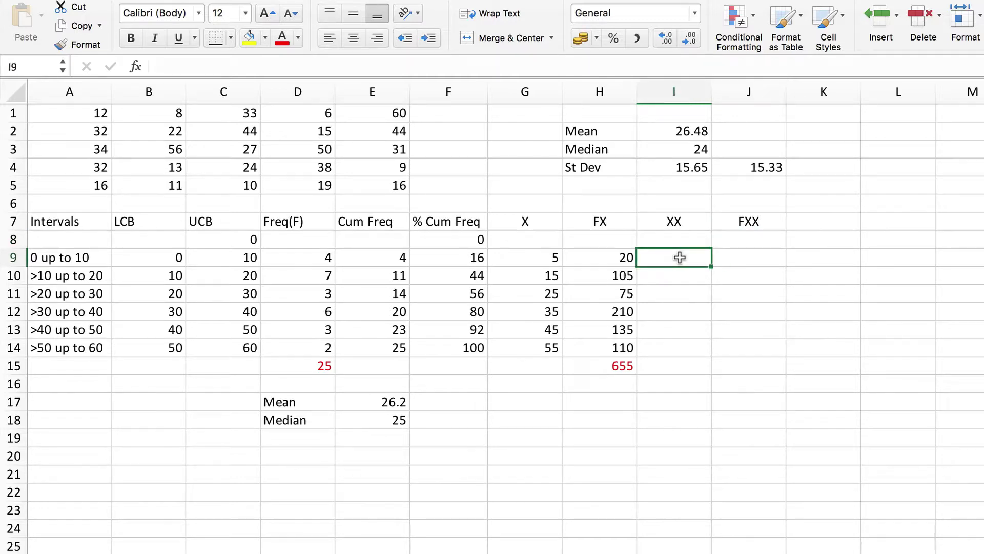
pyautogui.write('=')
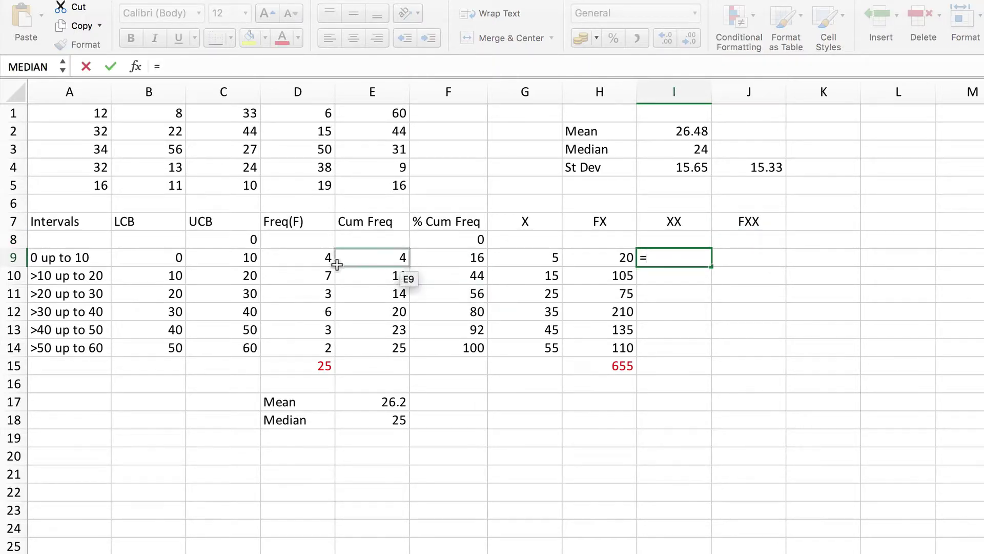
pyautogui.click(539, 255)
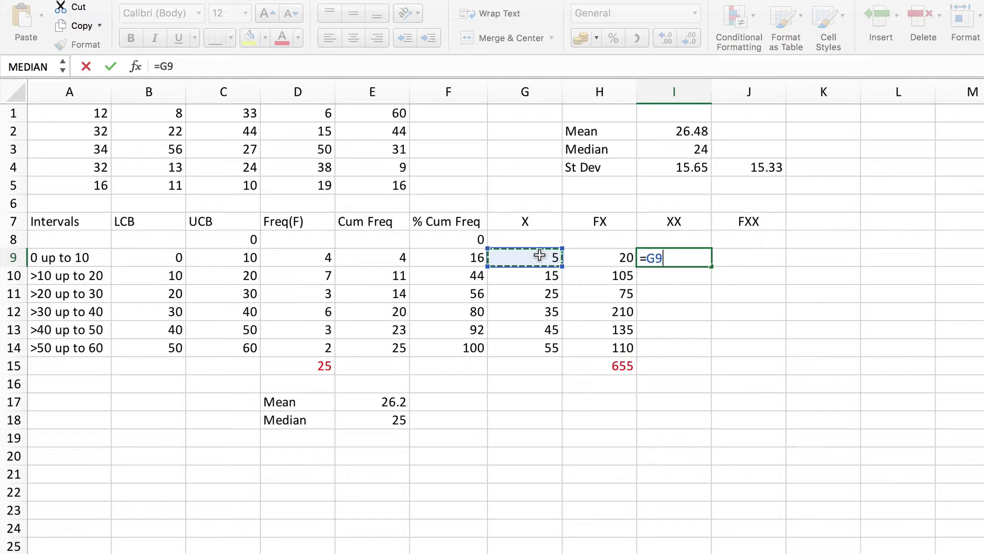
pyautogui.write('^')
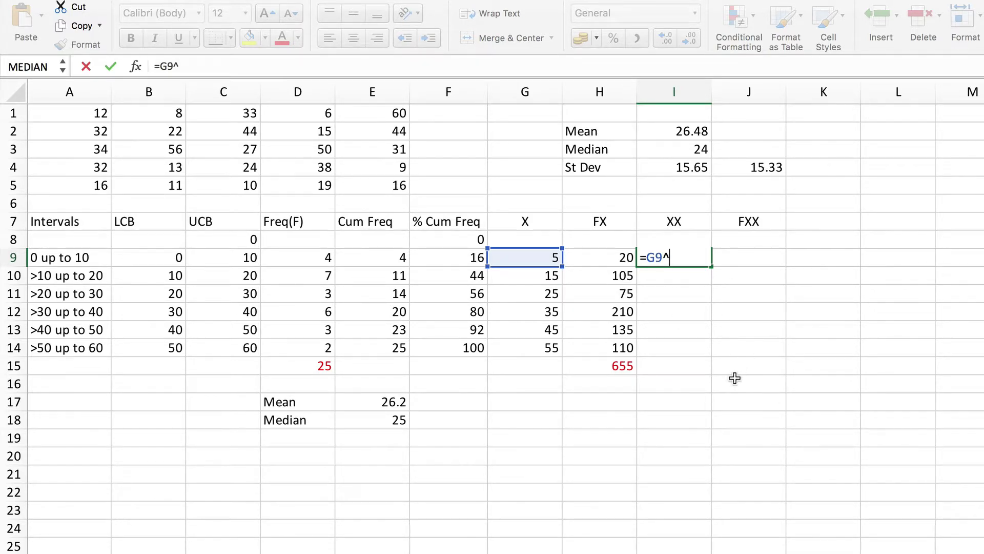
pyautogui.write('2')
pyautogui.press('Return')
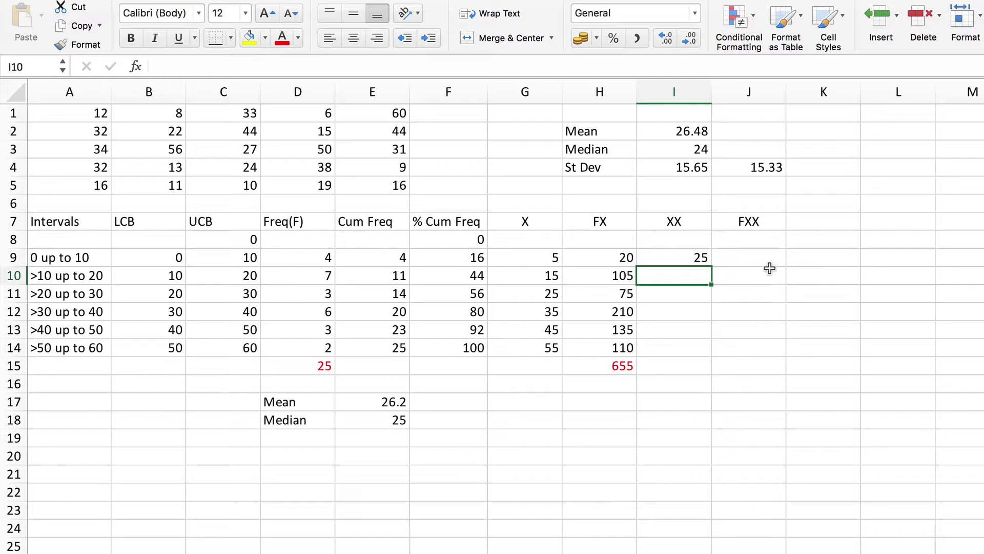
pyautogui.click(752, 257)
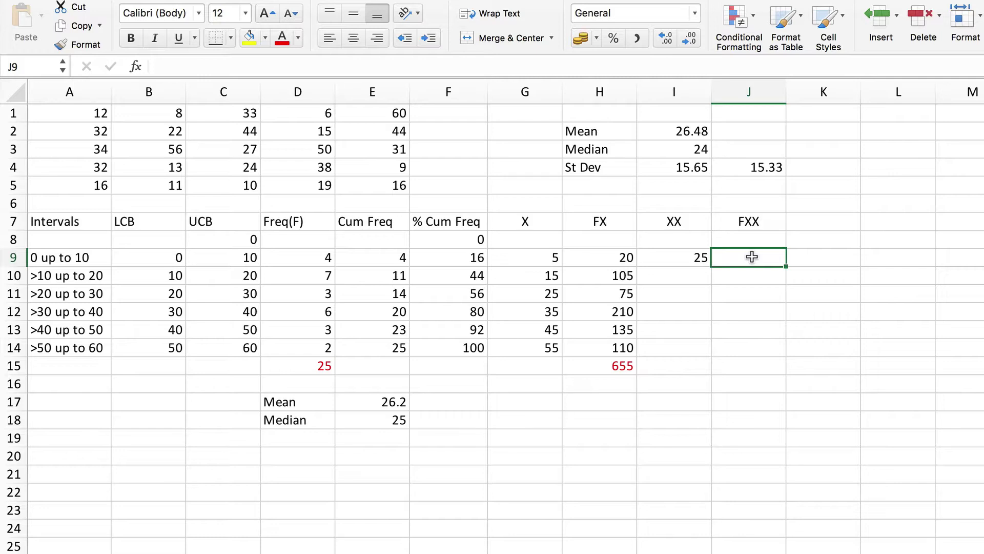
# Enter =D9*I9 in J9, multiplying frequency 4 by XX 25 to give 100.
pyautogui.write('=')
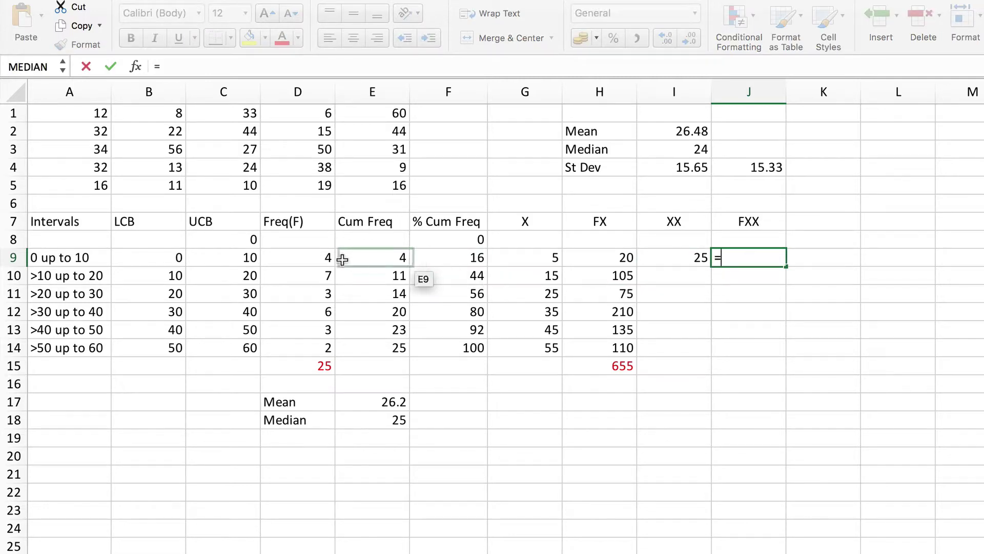
pyautogui.click(315, 255)
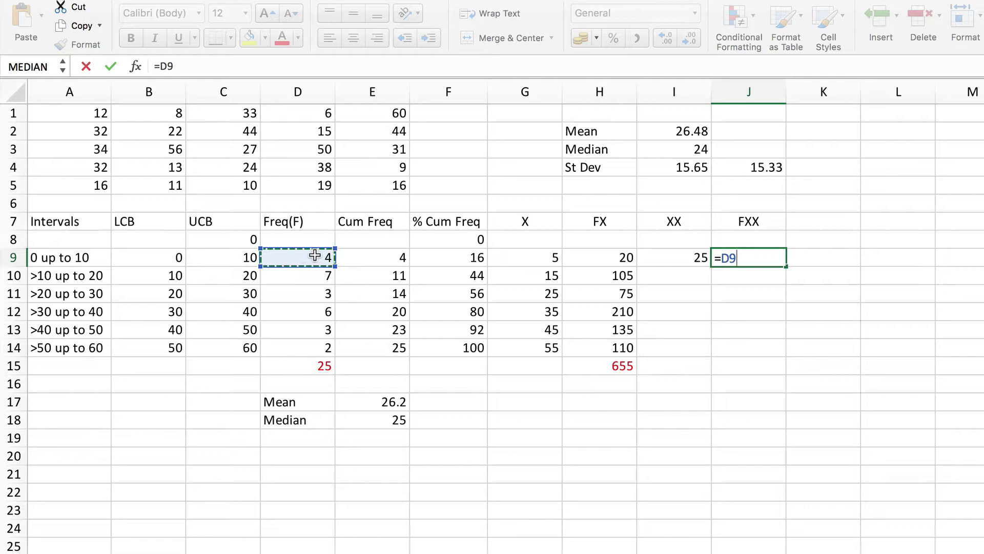
pyautogui.write('*')
pyautogui.click(671, 257)
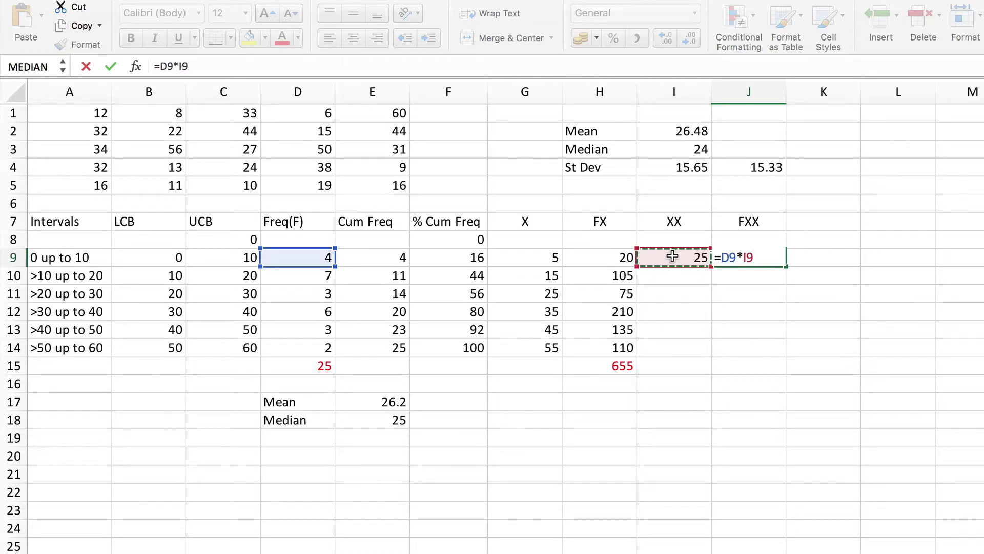
pyautogui.press('Return')
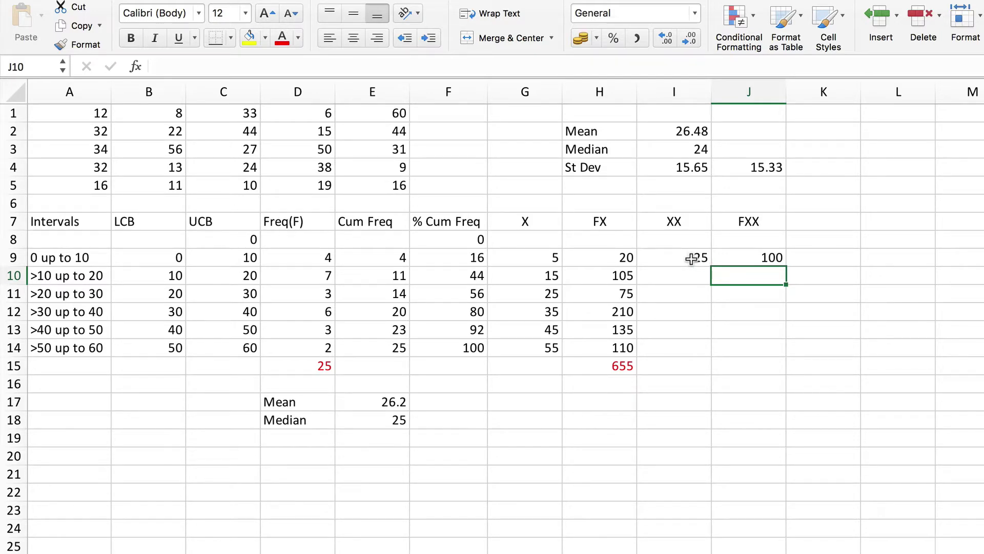
# Fill the I9:J9 formulas down to row 14, with FXX running from 100 to 6050.
pyautogui.moveTo(693, 259); pyautogui.dragTo(718, 258)
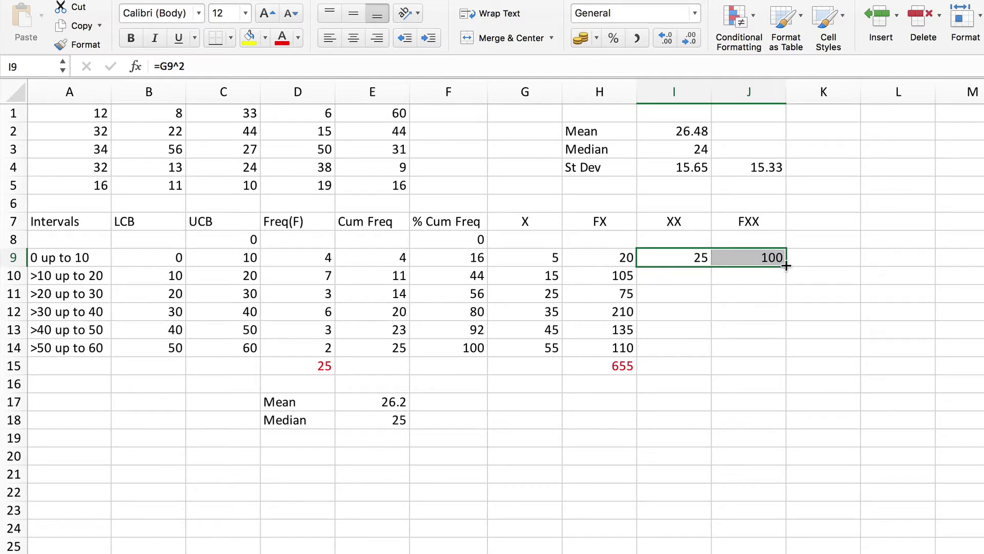
pyautogui.moveTo(786, 265); pyautogui.dragTo(793, 363)
pyautogui.click(905, 257)
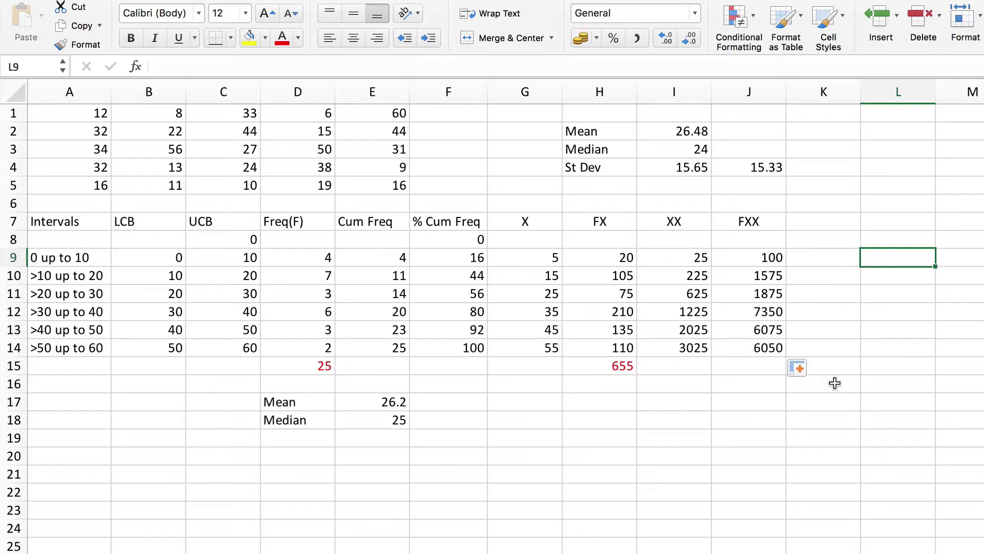
pyautogui.click(761, 369)
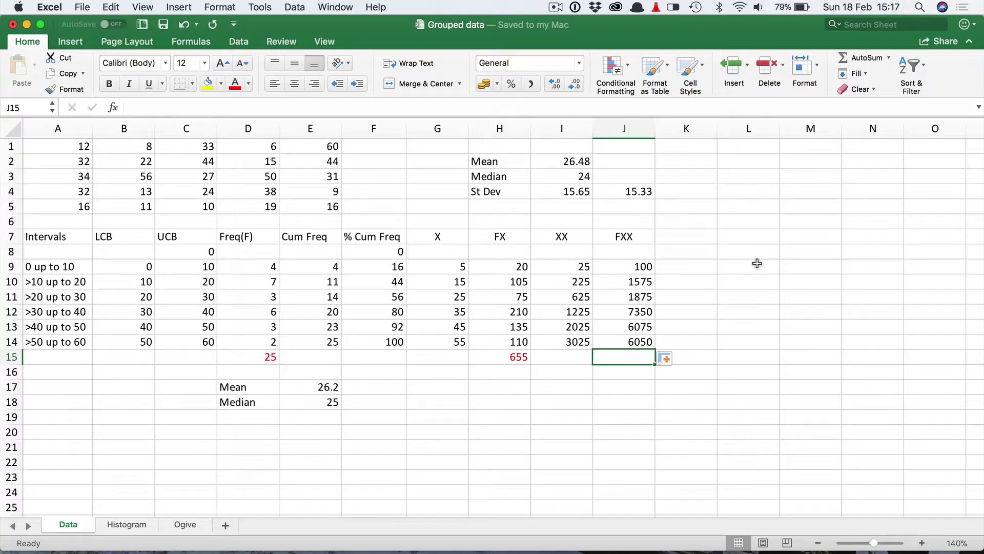
# AutoSum J9:J14 into J15, giving an FXX total of 23025.
pyautogui.click(868, 61)
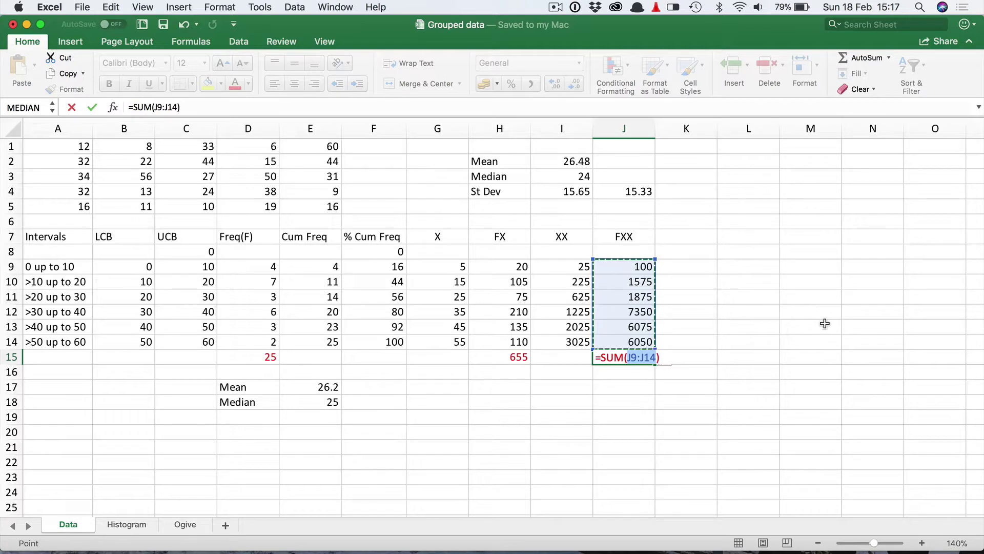
pyautogui.press('Return')
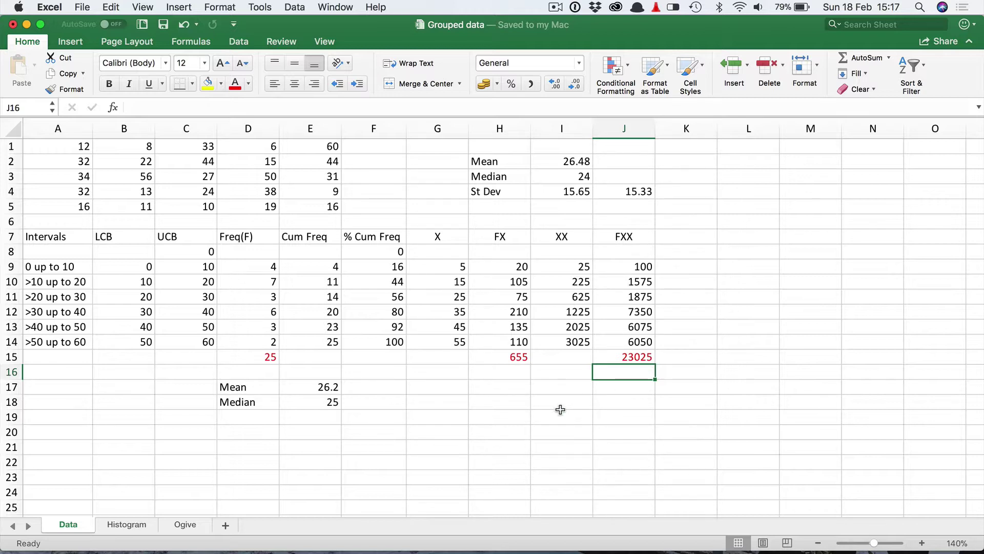
# Add a Variance label in D19 below Median.
pyautogui.click(250, 417)
pyautogui.write('Var')
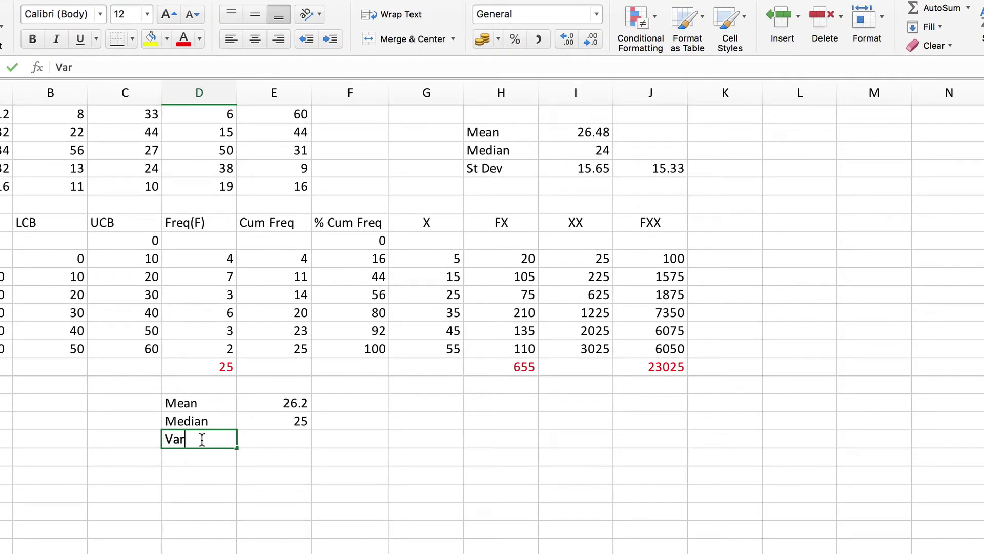
pyautogui.write('iance')
pyautogui.press('Tab')
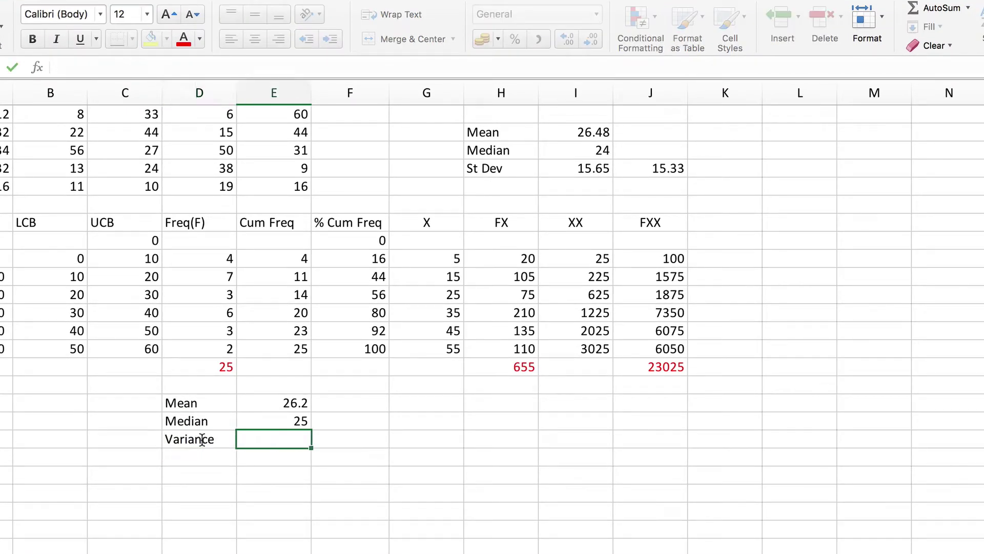
# Enter =J15/D15-E17^2 in E19, giving a grouped variance of 234.56.
pyautogui.write('=')
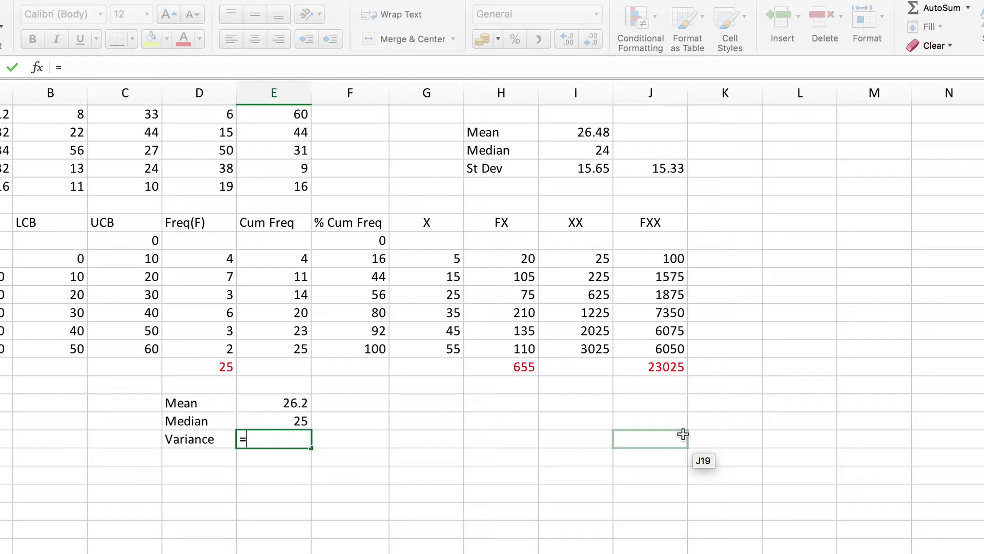
pyautogui.click(659, 365)
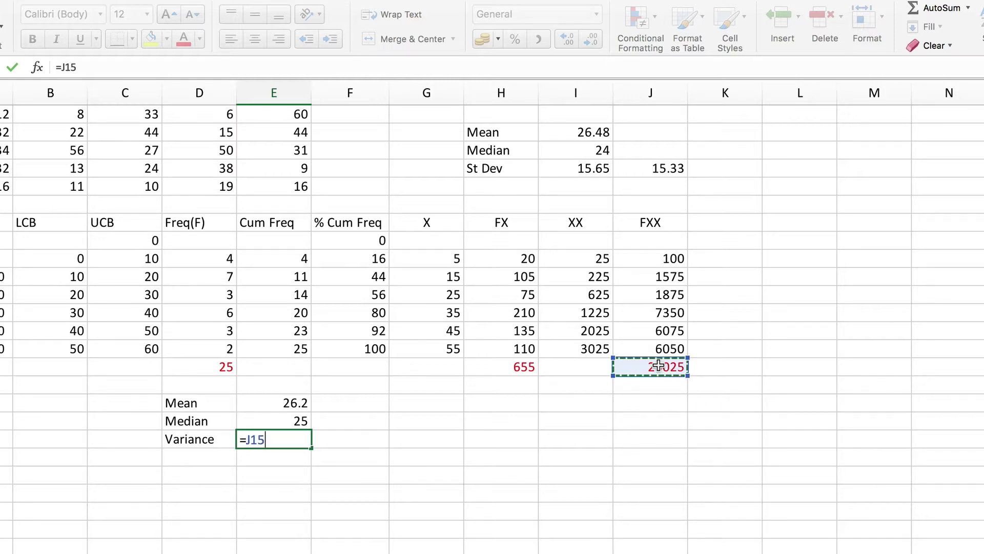
pyautogui.write('/')
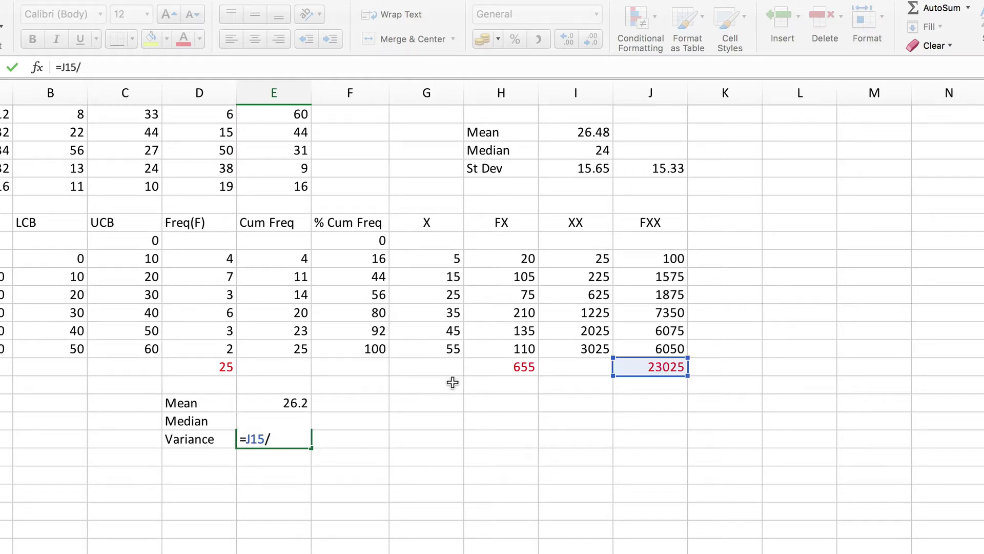
pyautogui.click(208, 367)
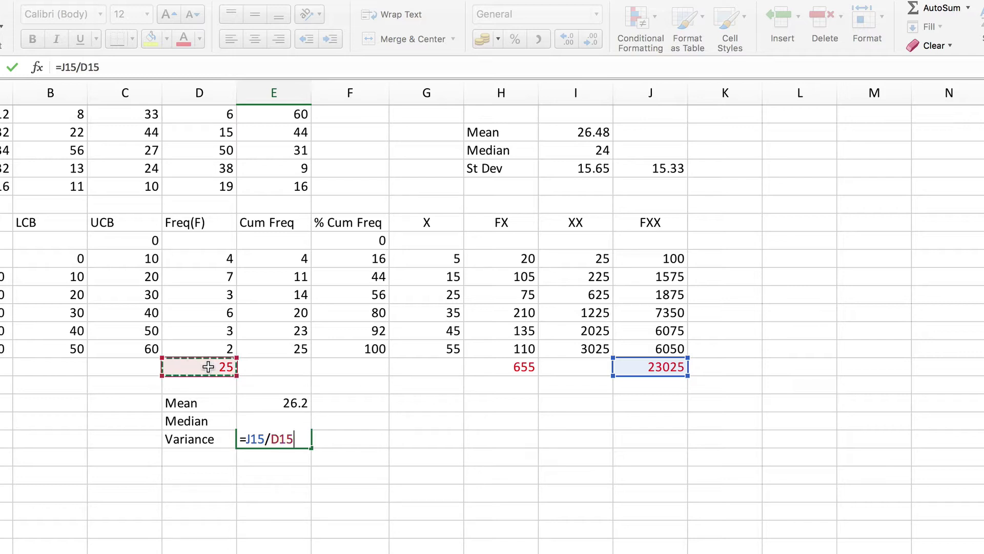
pyautogui.write('-')
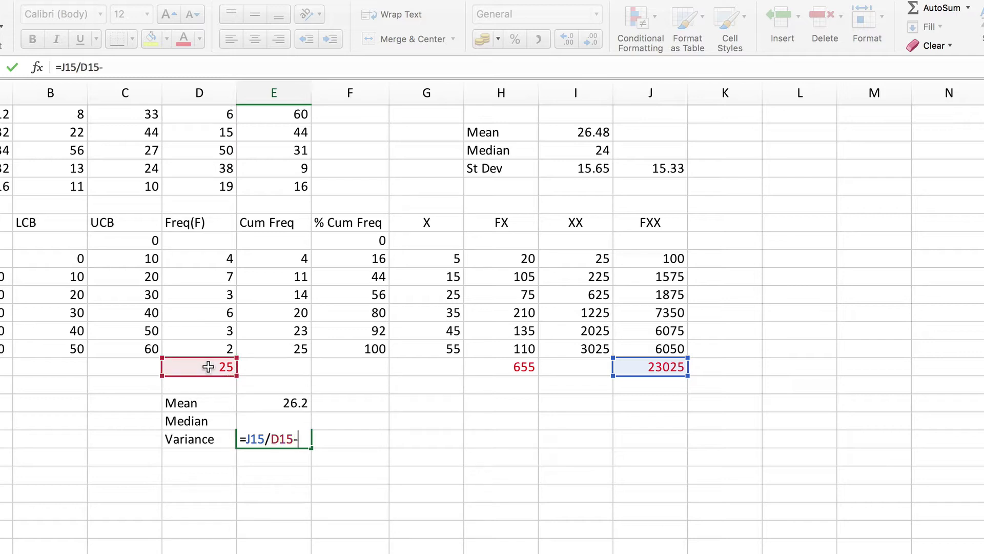
pyautogui.click(279, 406)
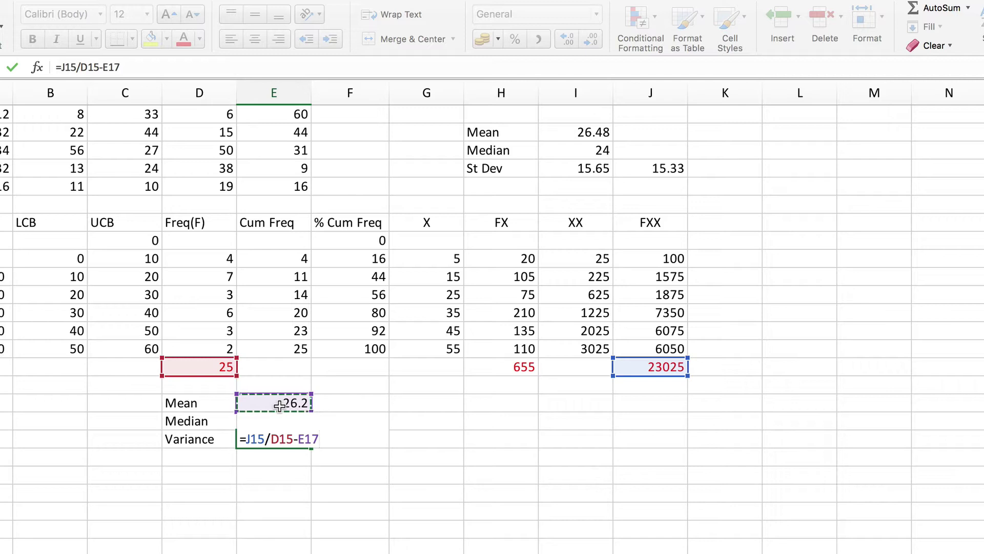
pyautogui.write('^2')
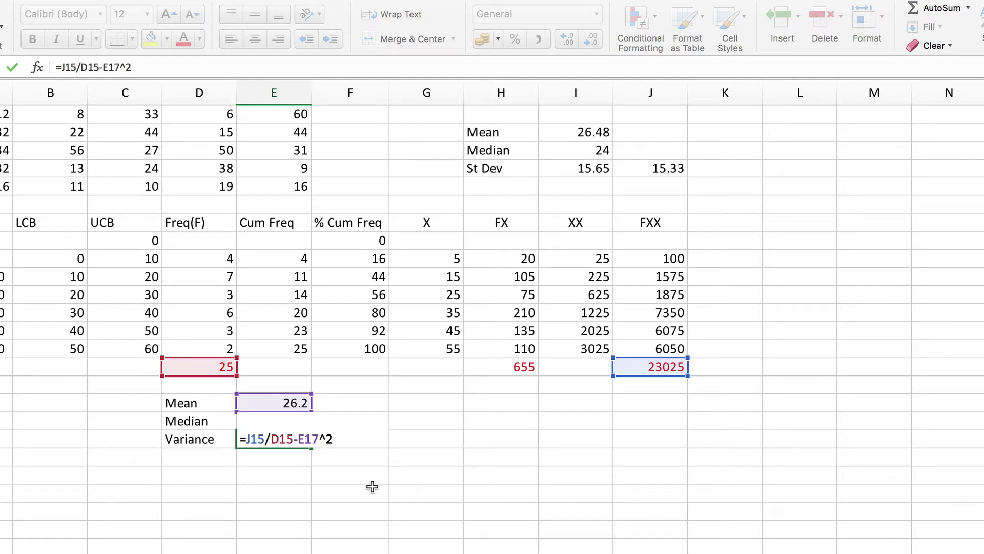
pyautogui.press('Return')
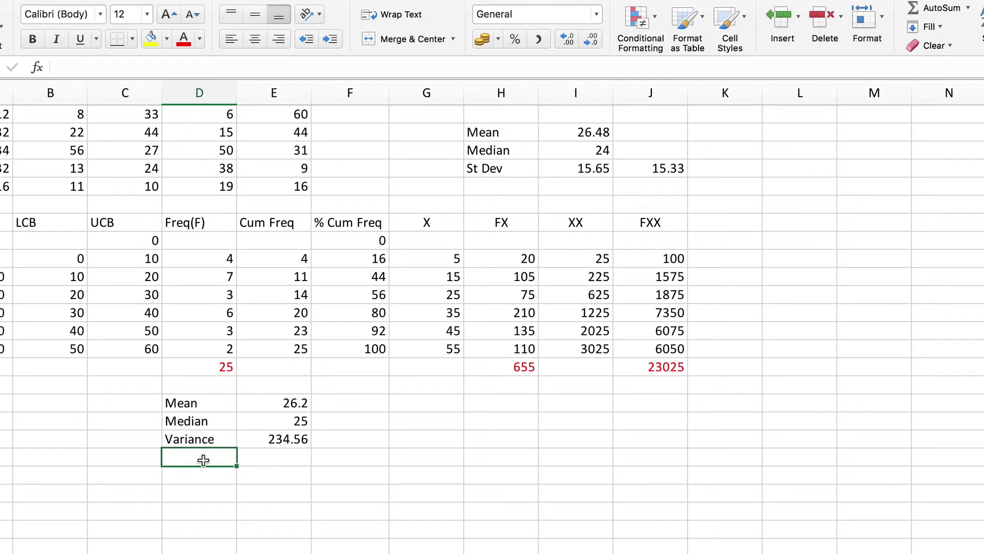
# Label D20 'St Dev' and enter =SQRT(E19) in E20, returning 15.315352.
pyautogui.write('St Dev')
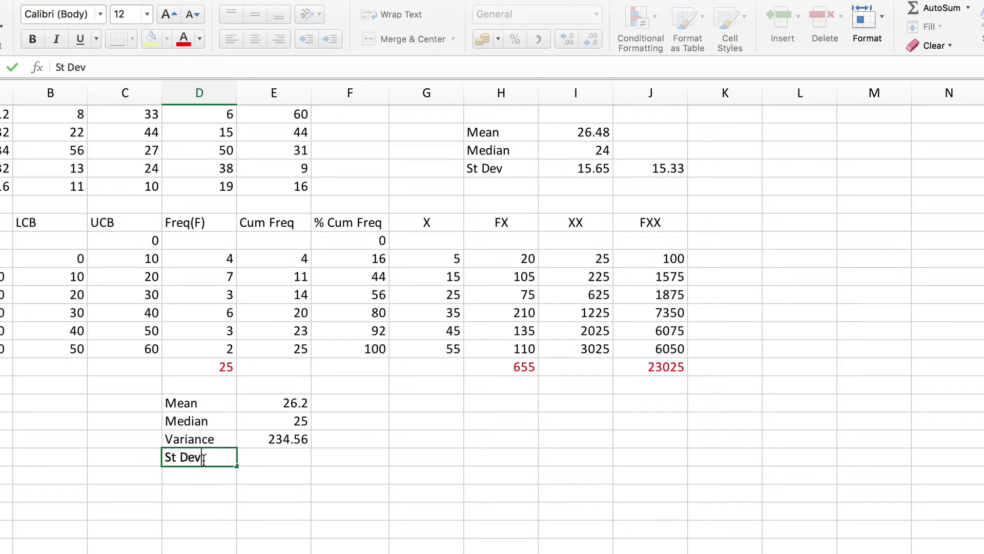
pyautogui.press('Tab')
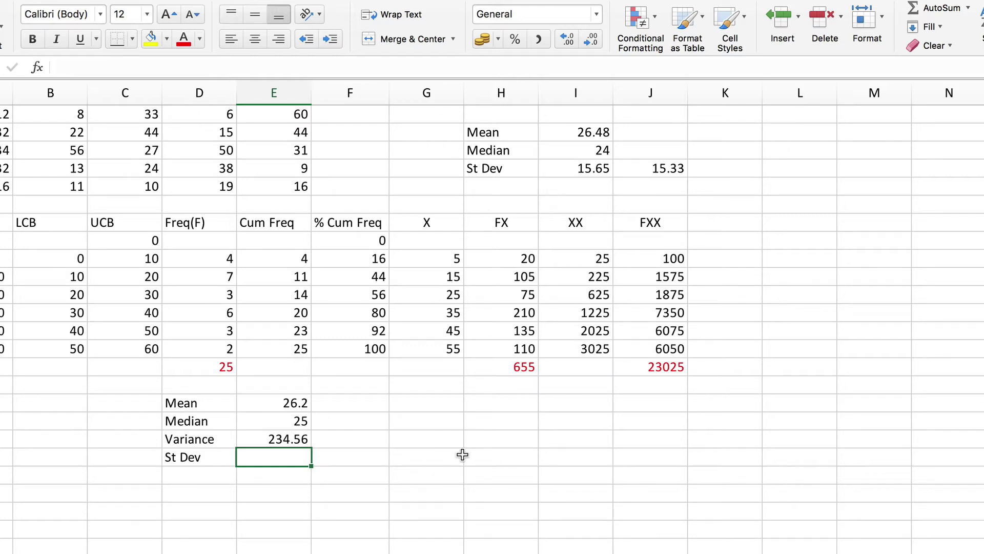
pyautogui.write('=s')
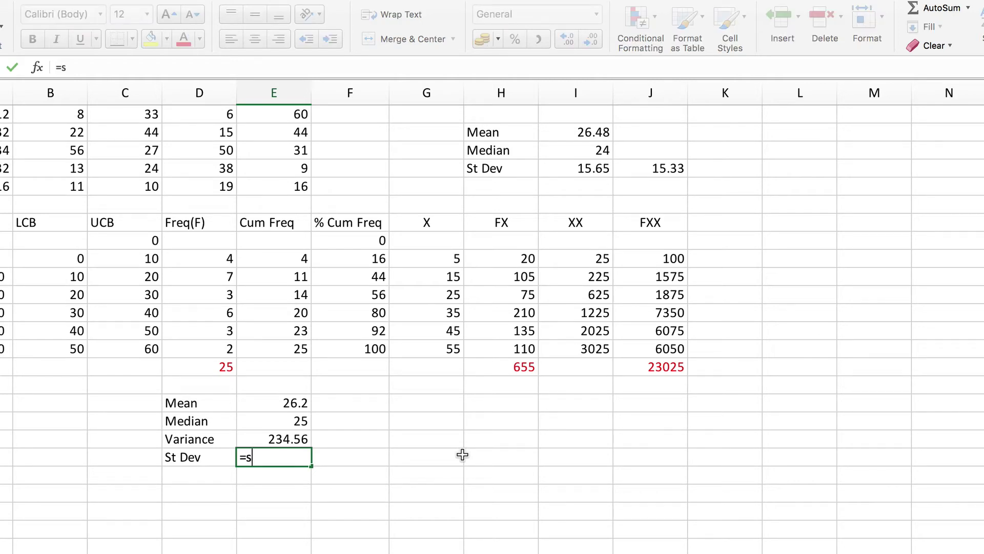
pyautogui.write('qrt(')
pyautogui.click(282, 439)
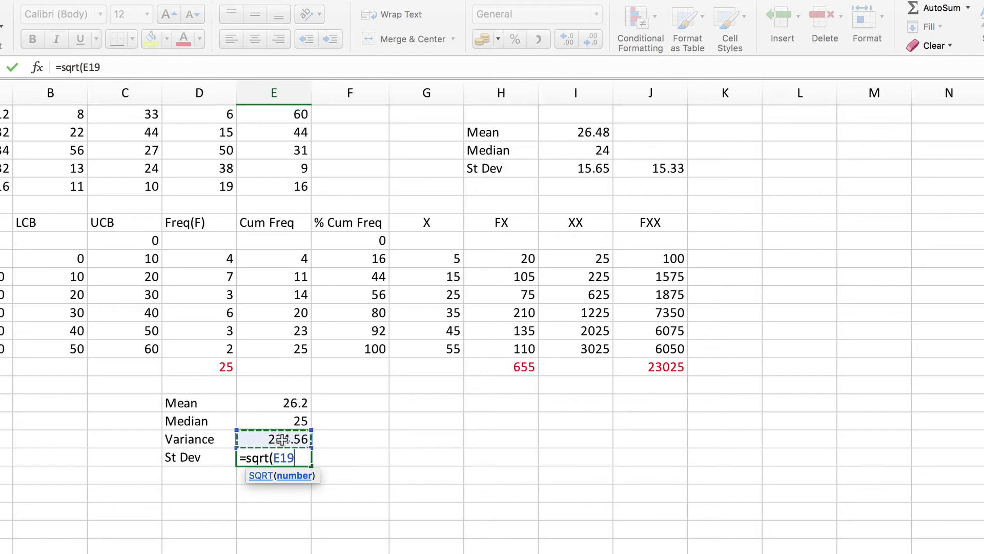
pyautogui.write(')')
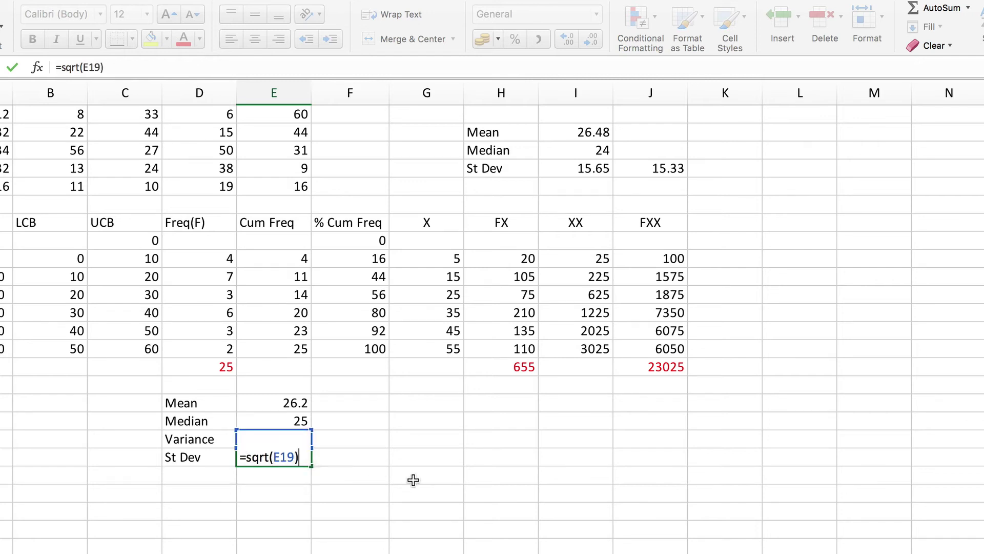
pyautogui.press('Return')
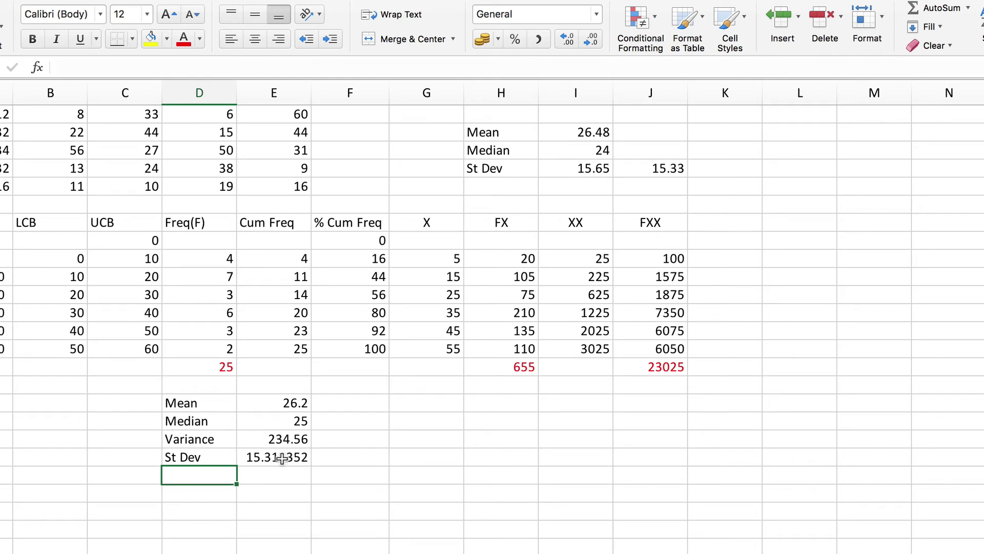
pyautogui.click(280, 459)
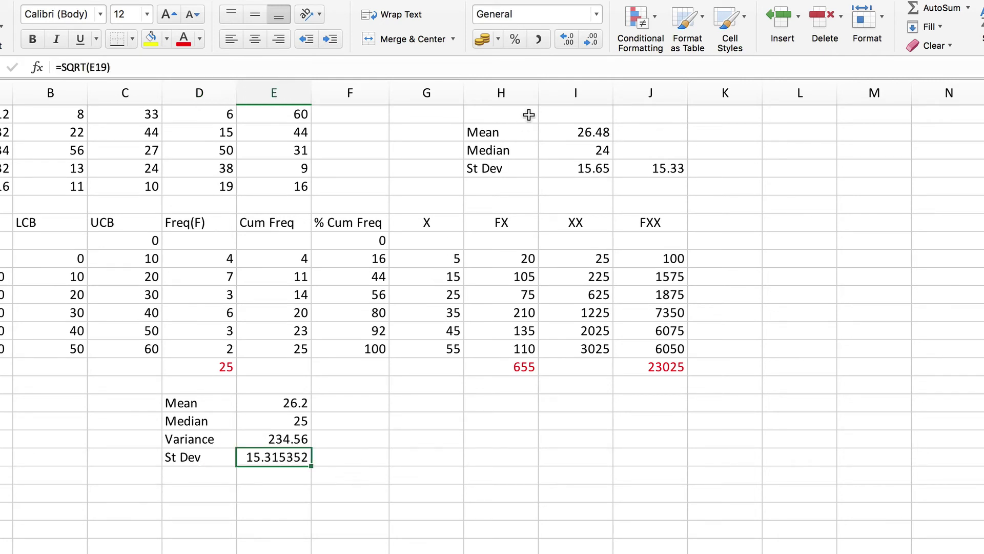
# Reduce the standard deviation in E20 to two decimal places so it reads 15.32.
pyautogui.click(592, 40)
pyautogui.click(592, 40)
pyautogui.click(592, 40)
pyautogui.click(591, 40)
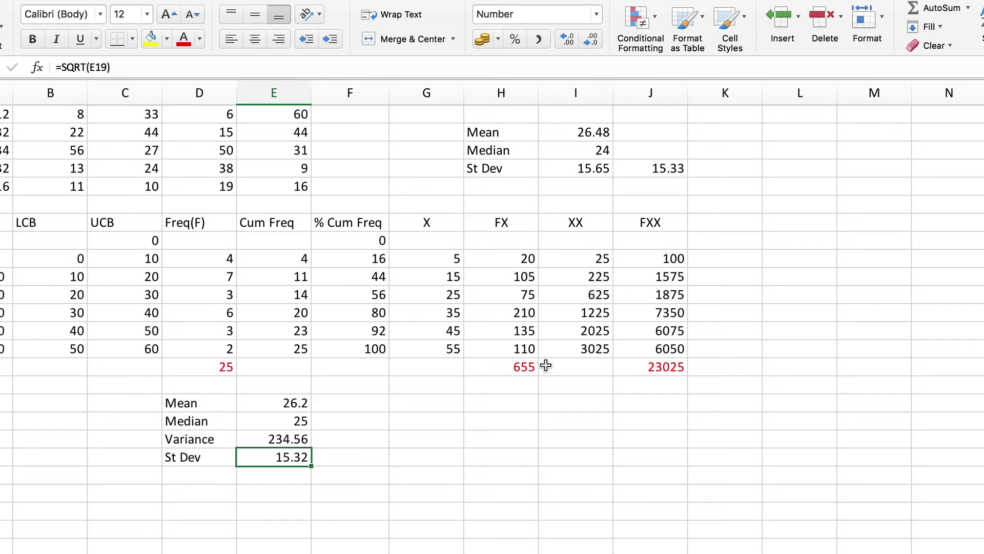
pyautogui.click(453, 477)
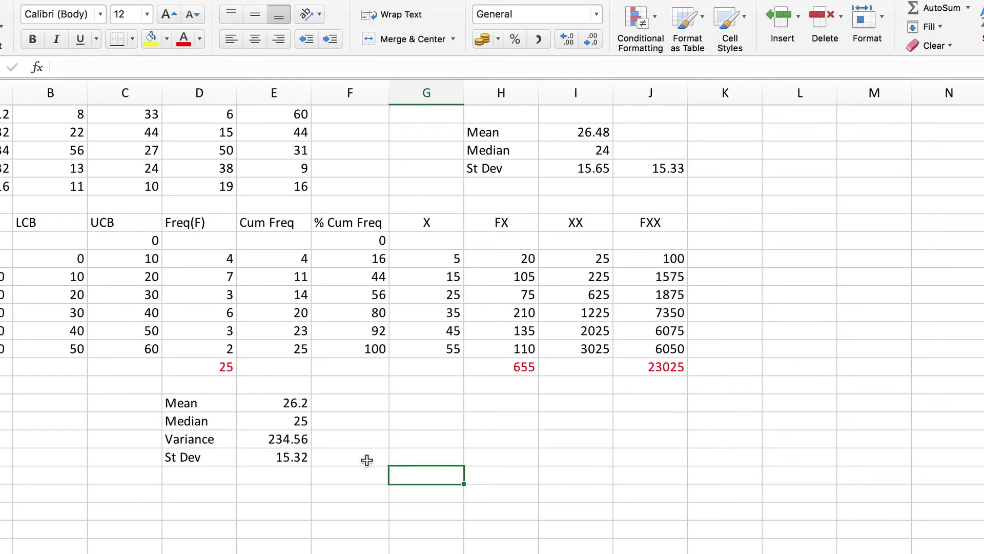